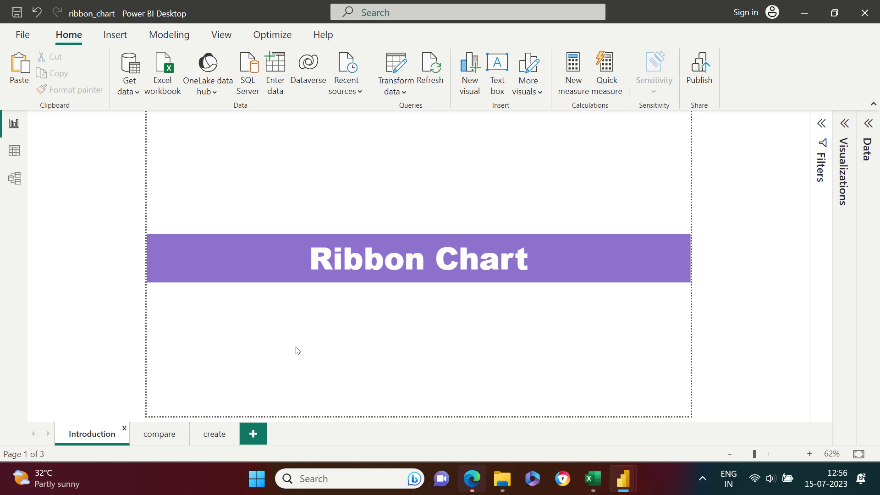
Step: Go to the 'compare' report page with the date slicer and city column chart
left_click(151, 432)
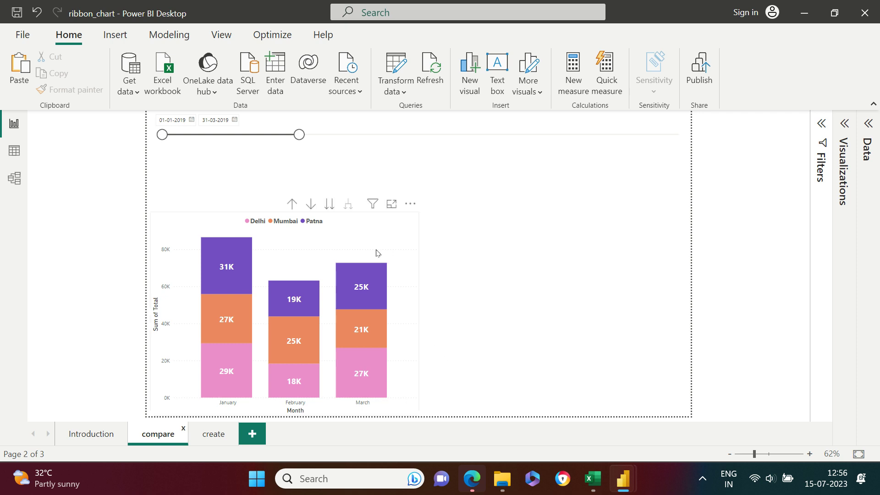
left_click(369, 225)
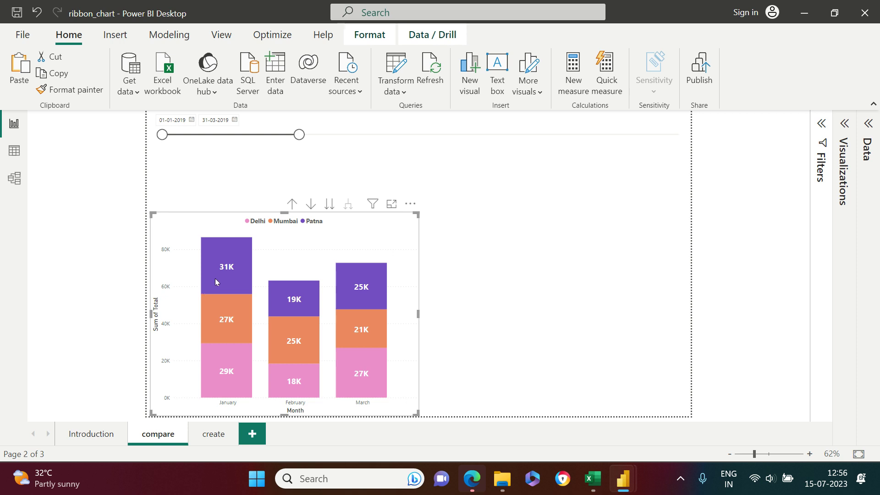
mouse_move(215, 279)
mouse_move(366, 286)
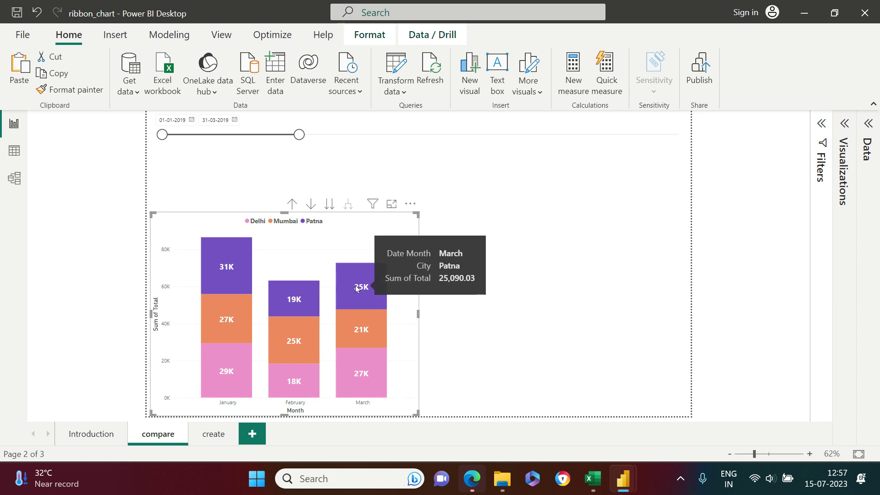
mouse_move(373, 385)
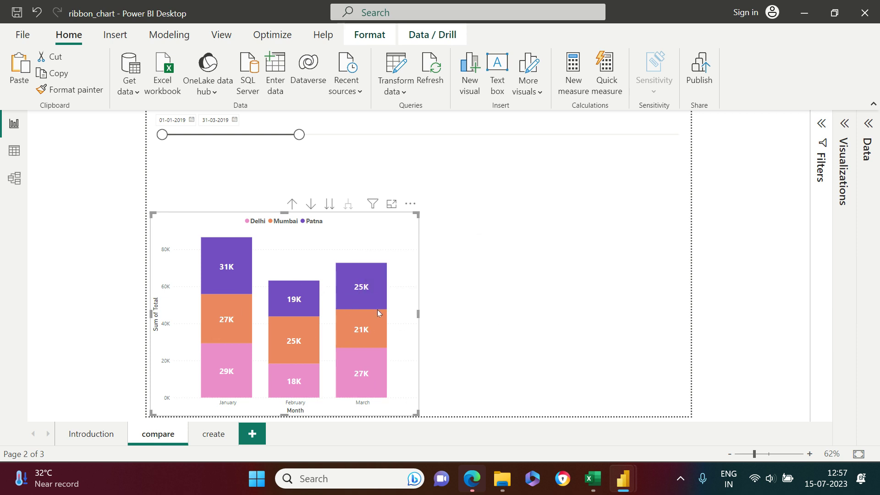
Step: Paste a ribbon chart of the monthly Delhi, Mumbai and Patna totals beside the column chart
mouse_move(384, 315)
key("ctrl+v")
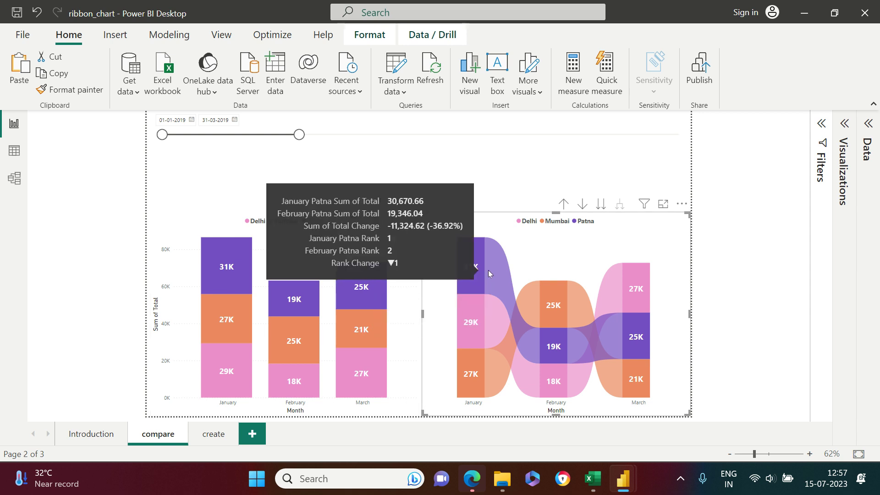
mouse_move(469, 282)
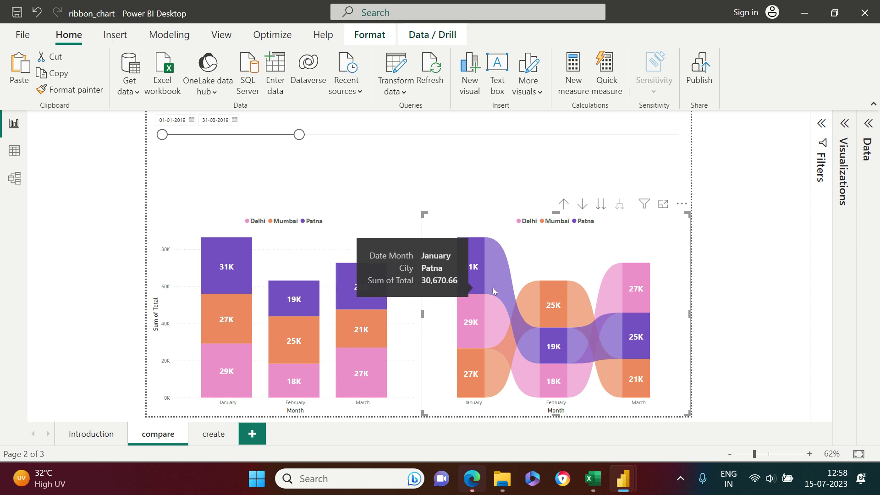
mouse_move(531, 339)
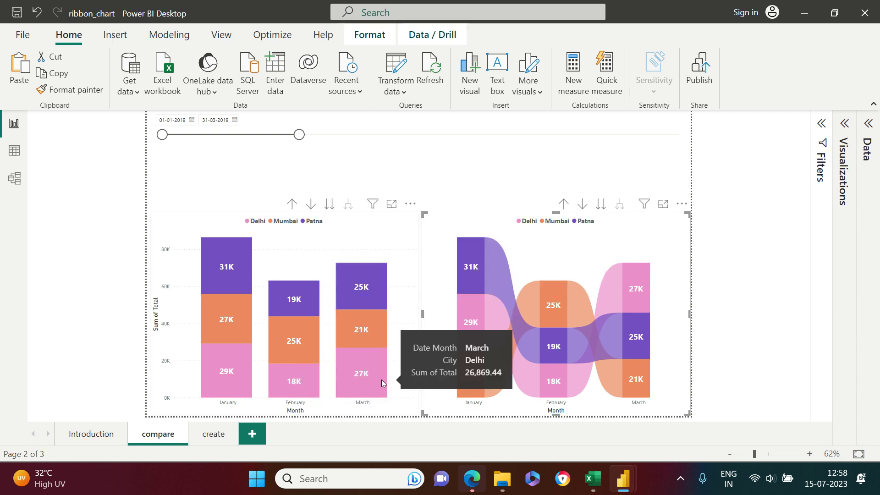
Step: Compare the ribbon tooltips, then move to the empty 'create' page
mouse_move(651, 302)
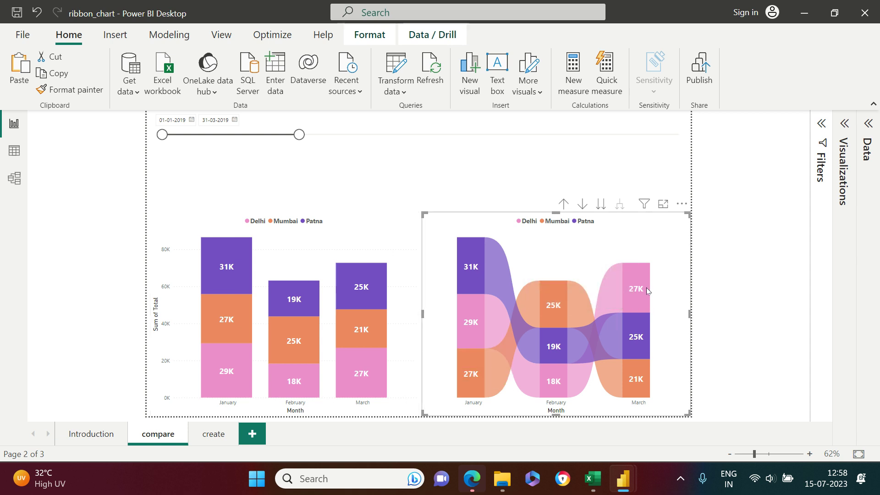
mouse_move(646, 285)
left_click(211, 439)
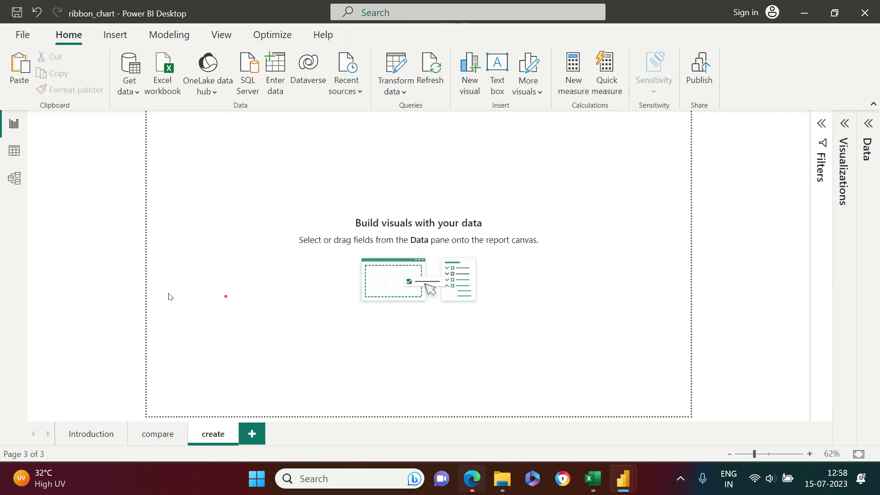
Step: Expand the Sheet1 fields and visuals gallery, and add a blank ribbon chart
left_click(868, 128)
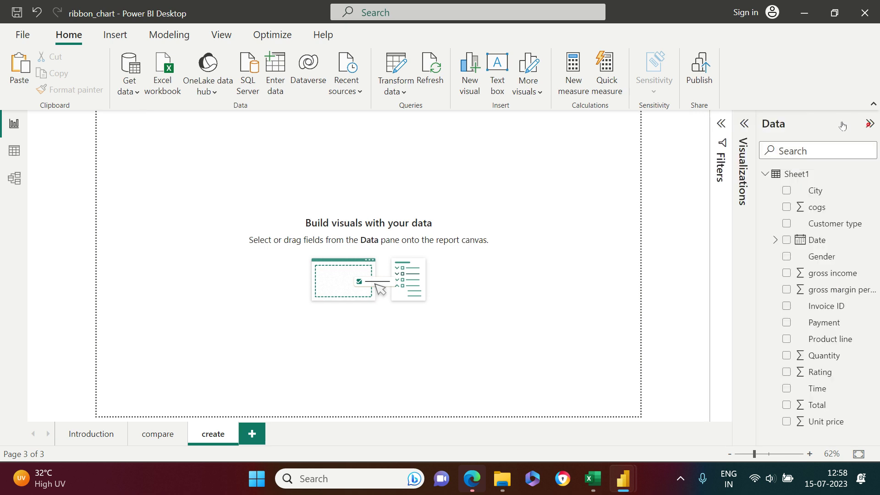
left_click(745, 124)
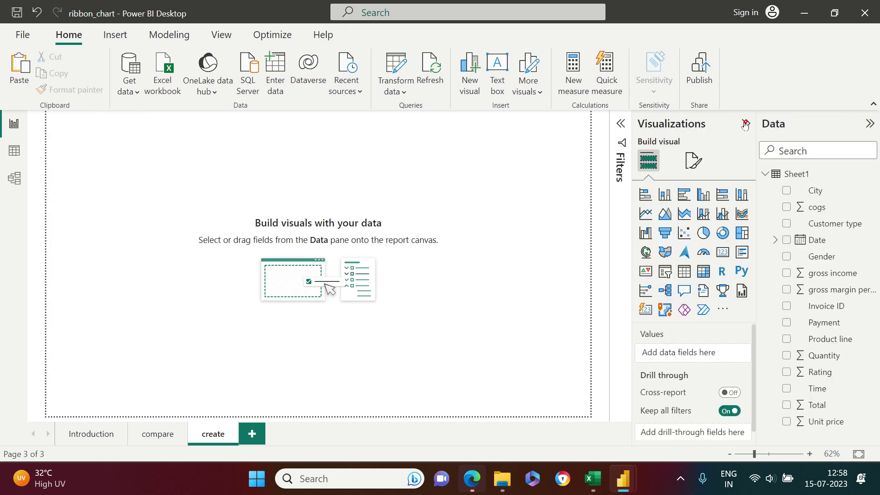
left_click(740, 216)
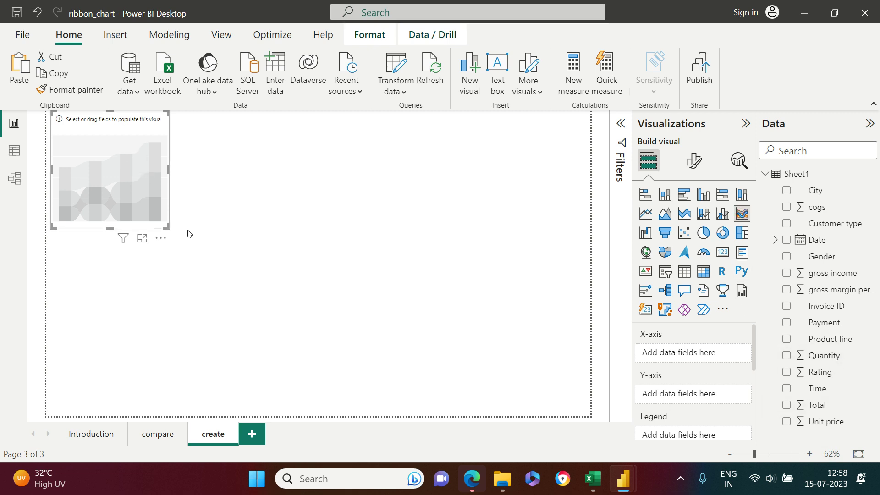
Step: Move and enlarge the ribbon chart, and put Date on its X-axis
left_click_drag(148, 178, 261, 241)
left_click_drag(284, 292, 494, 403)
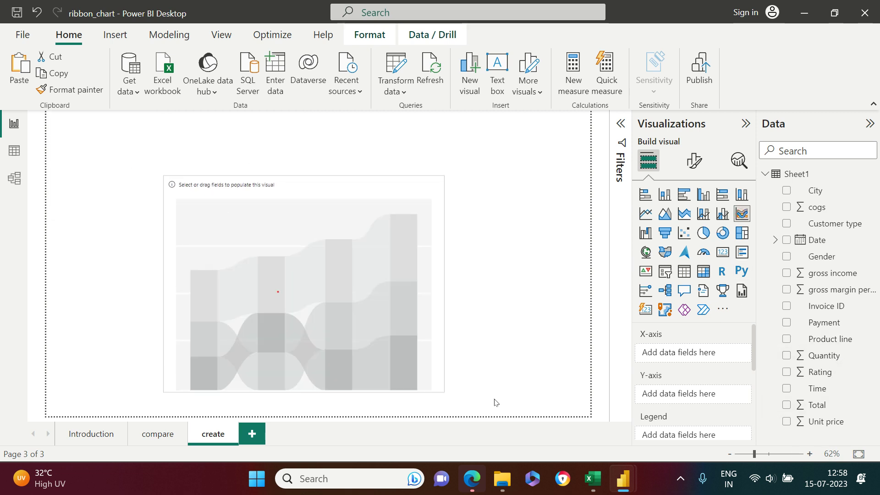
left_click_drag(448, 303, 370, 275)
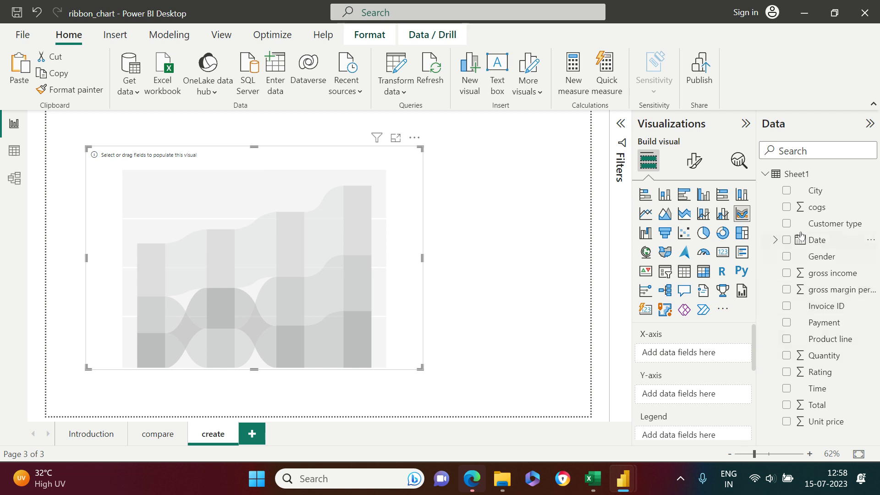
left_click_drag(801, 239, 677, 351)
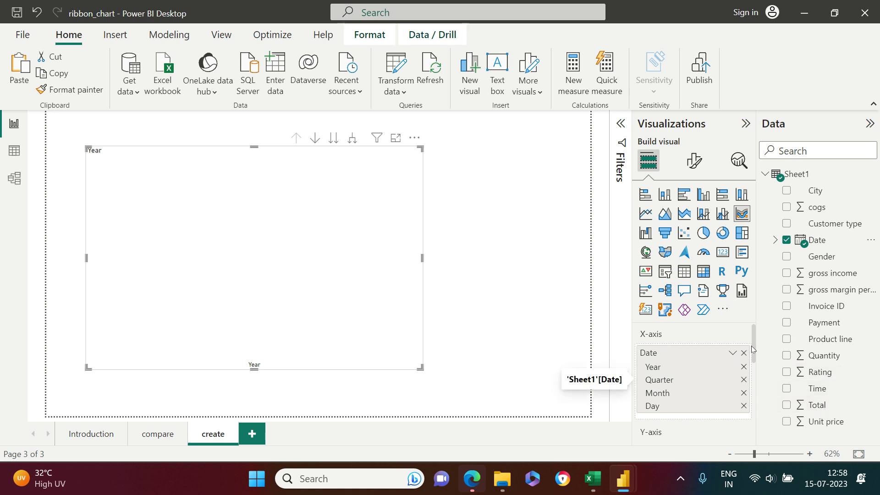
Step: Put Total on the Y-axis and drill the date axis down from year to month
scroll(755, 349, "down", 3)
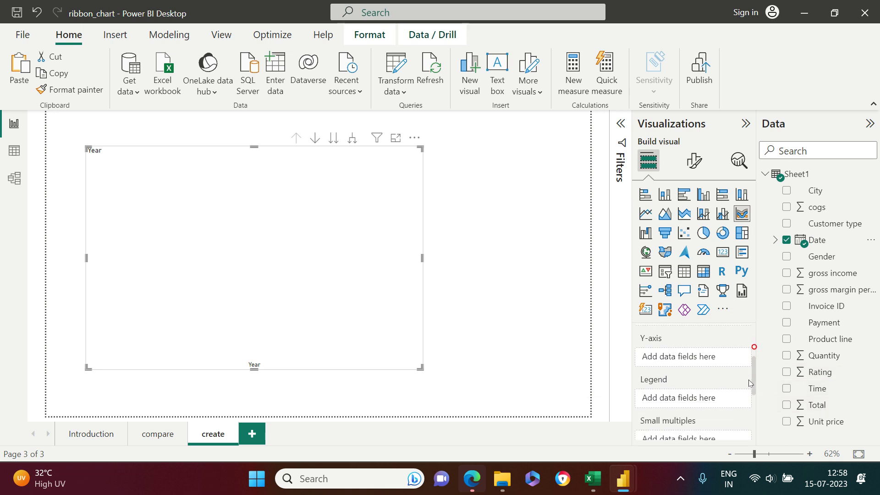
left_click_drag(822, 405, 692, 357)
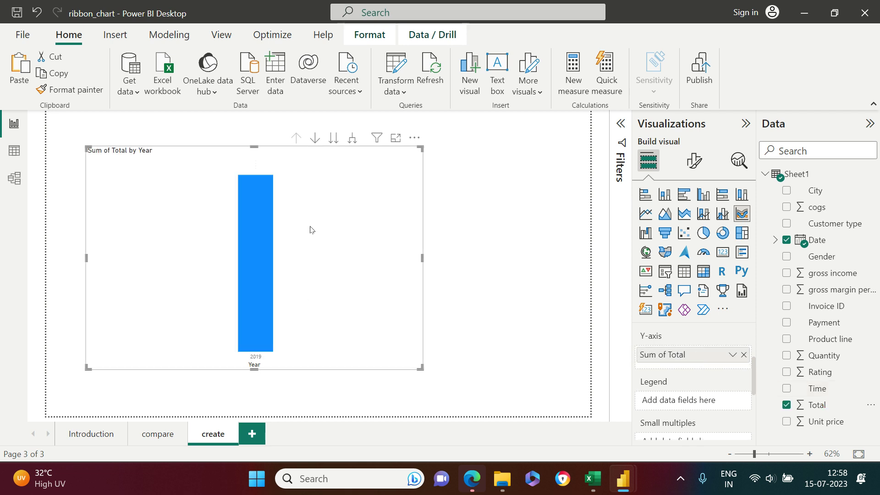
left_click(334, 139)
left_click(333, 140)
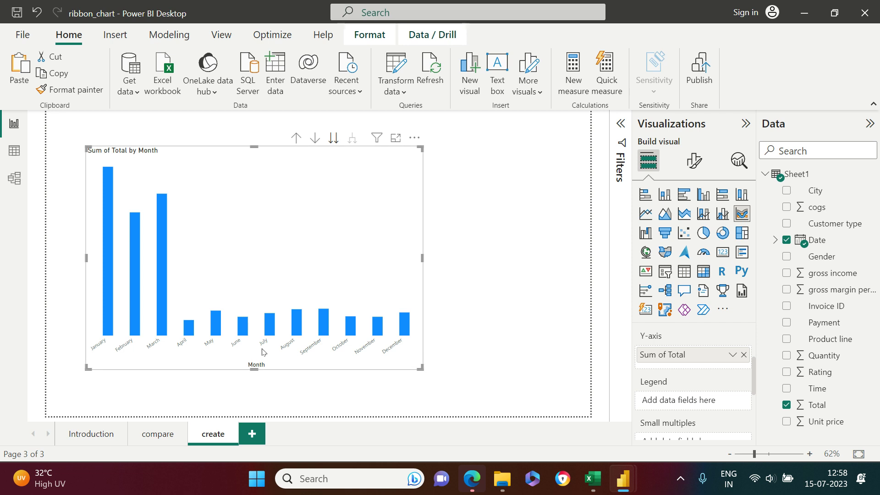
Step: Add City as the legend and stretch the chart wide, centred on the page
left_click_drag(422, 258, 487, 262)
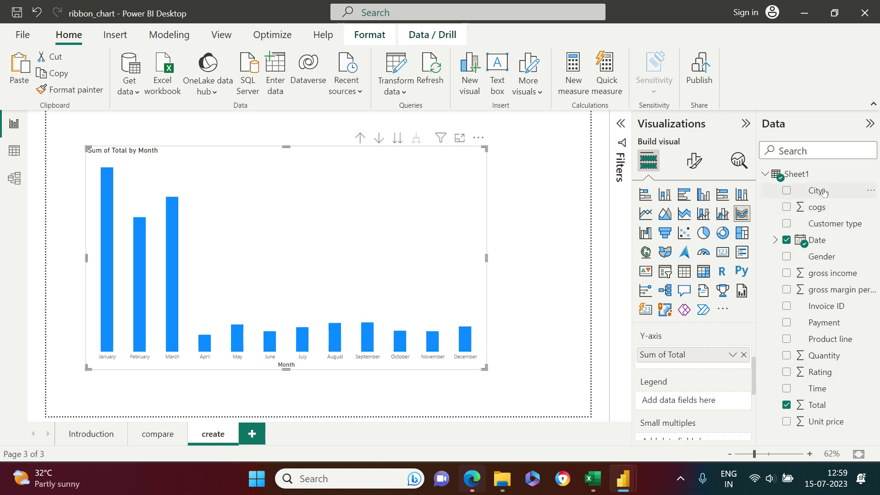
left_click_drag(823, 192, 694, 402)
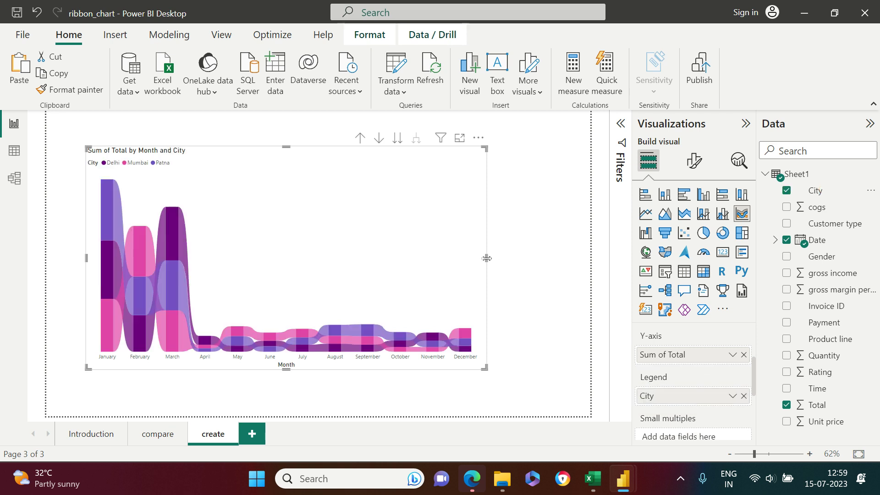
left_click_drag(487, 258, 583, 258)
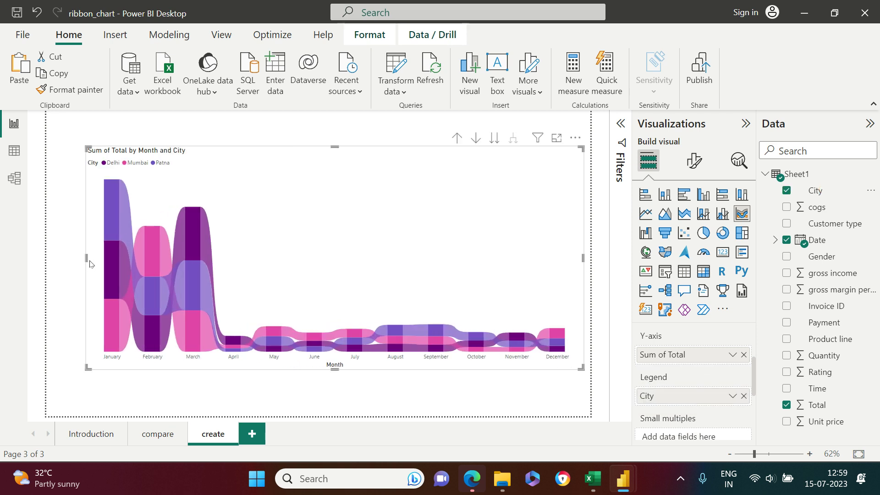
left_click_drag(90, 264, 47, 259)
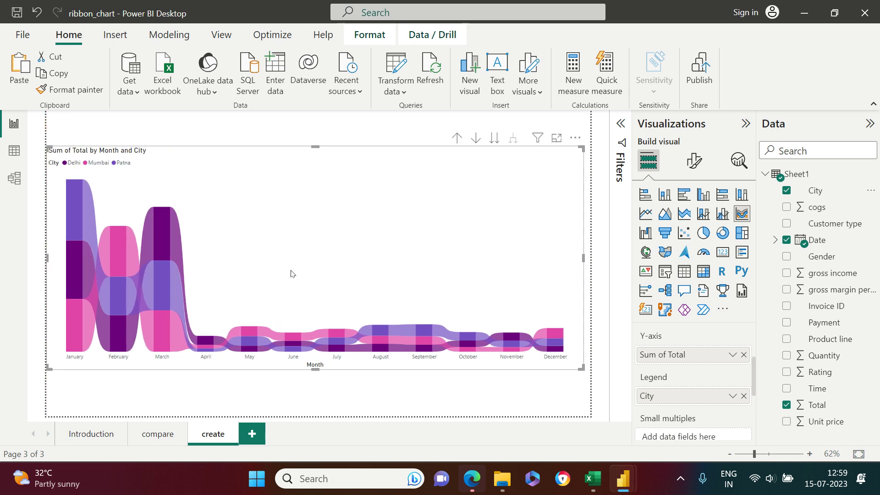
left_click_drag(397, 235, 403, 262)
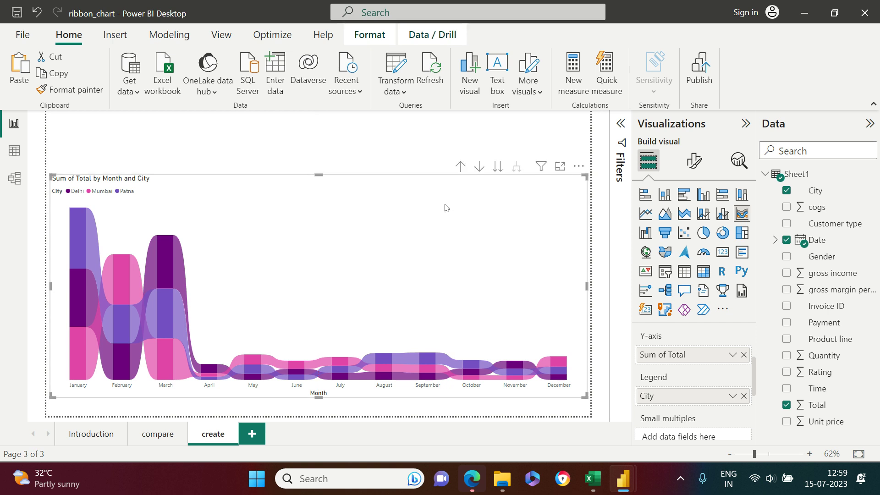
left_click_drag(322, 175, 318, 199)
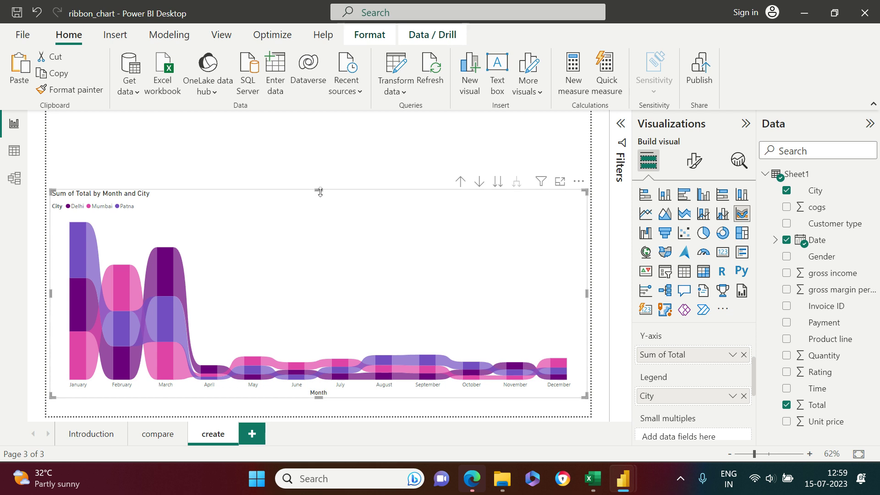
Step: Shorten the ribbon chart slightly and add a slicer on the Date field
left_click_drag(319, 192, 320, 198)
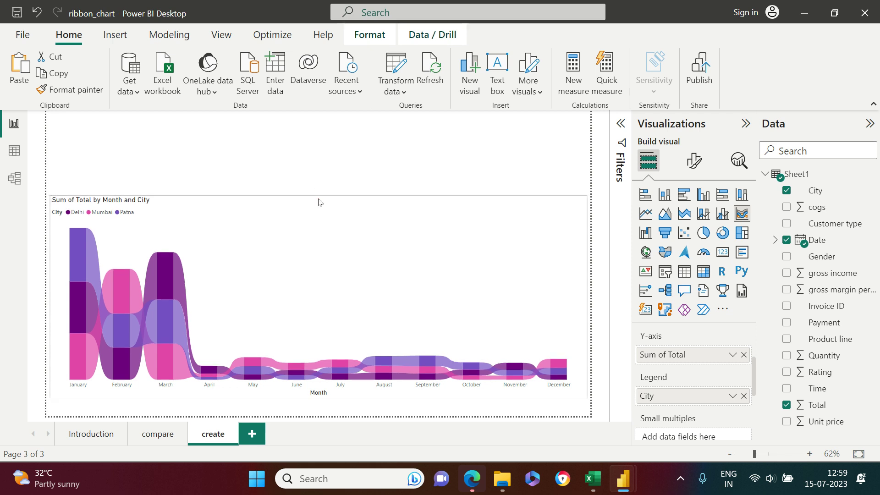
left_click(367, 131)
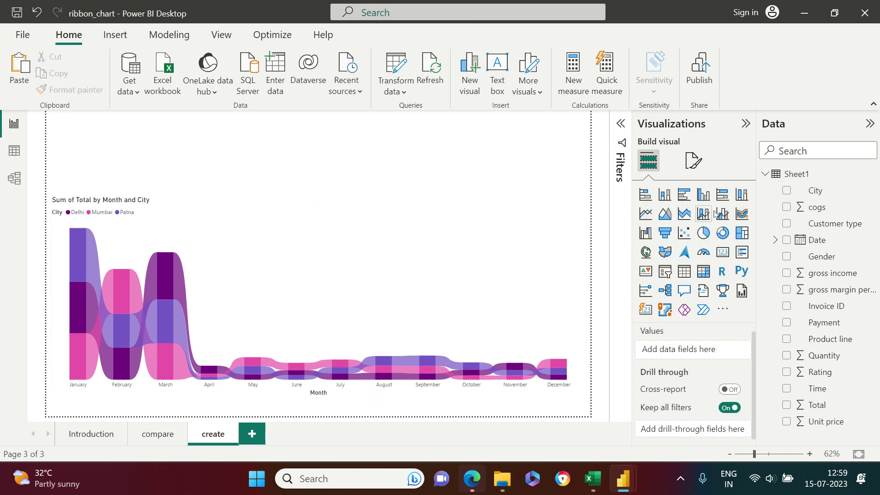
left_click(667, 274)
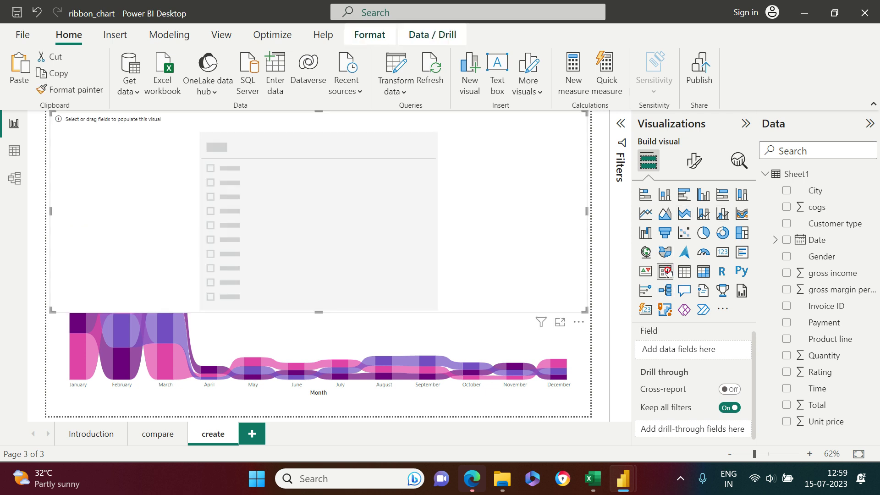
left_click(786, 241)
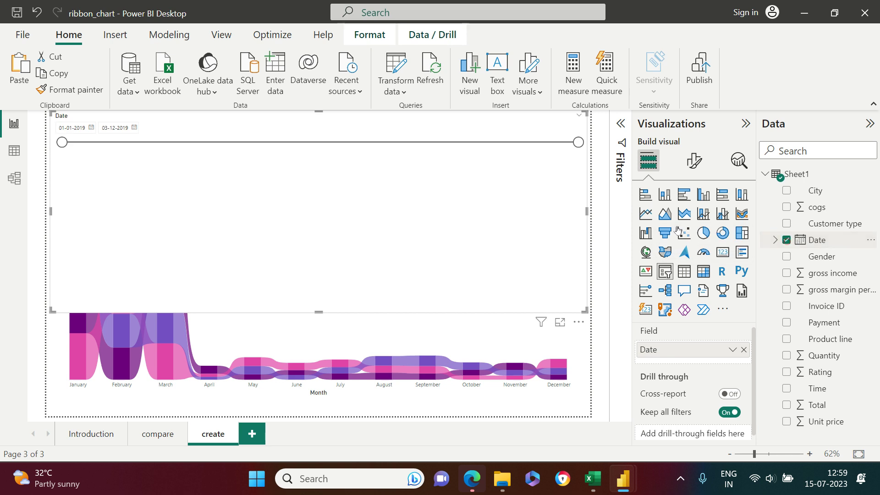
Step: Set the slicer's date range to 01-01-2019 through 31-03-2019
left_click_drag(578, 142, 156, 142)
left_click(136, 128)
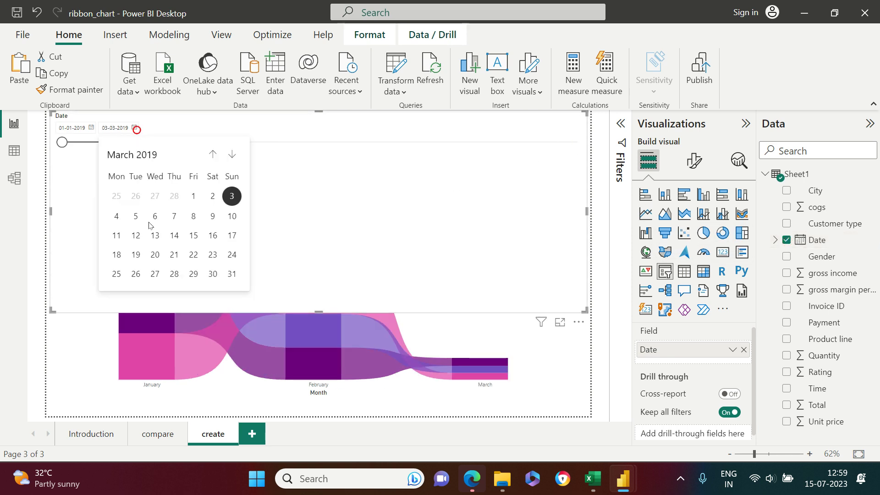
left_click(231, 274)
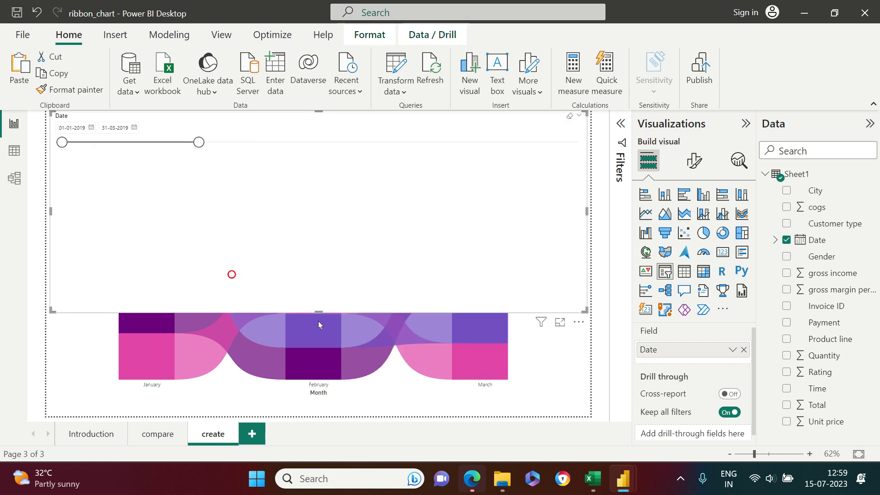
Step: Shorten the Date slicer to reveal the chart and select the ribbon chart for formatting
left_click_drag(319, 312, 319, 181)
left_click(339, 227)
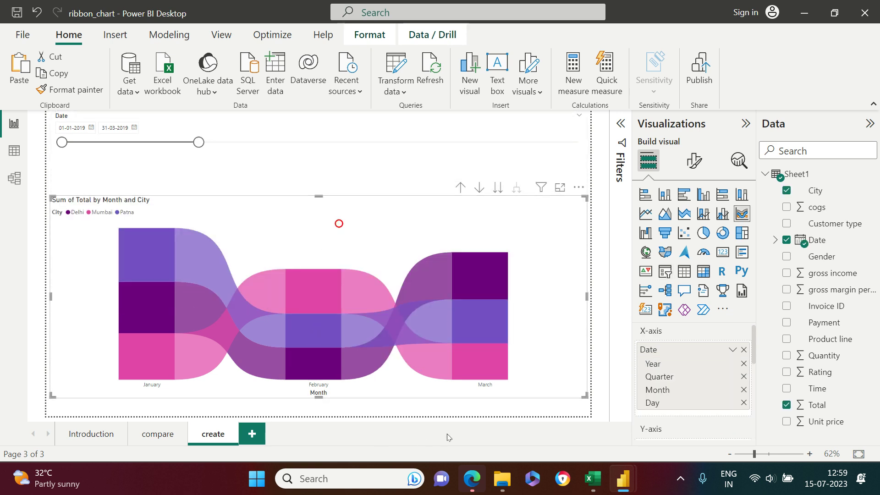
left_click(693, 160)
Step: Turn on the ribbon chart's data labels and expand their settings
scroll(713, 405, "down", 1)
left_click(738, 399)
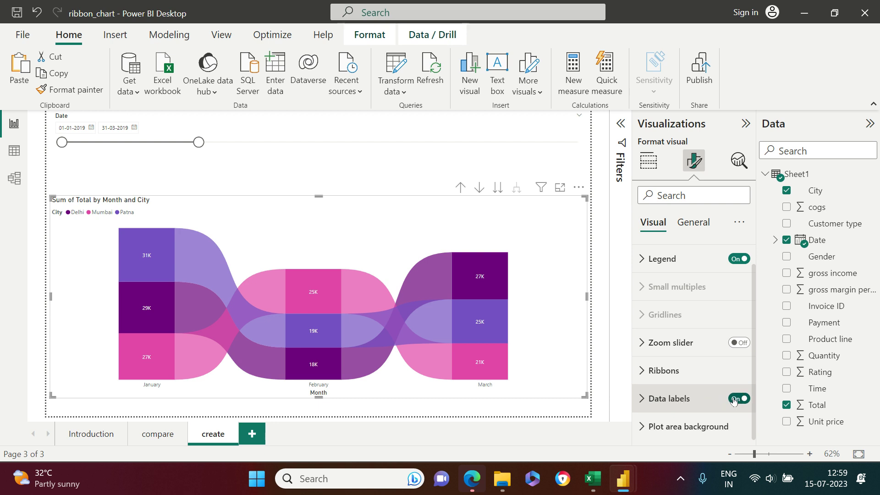
left_click(647, 399)
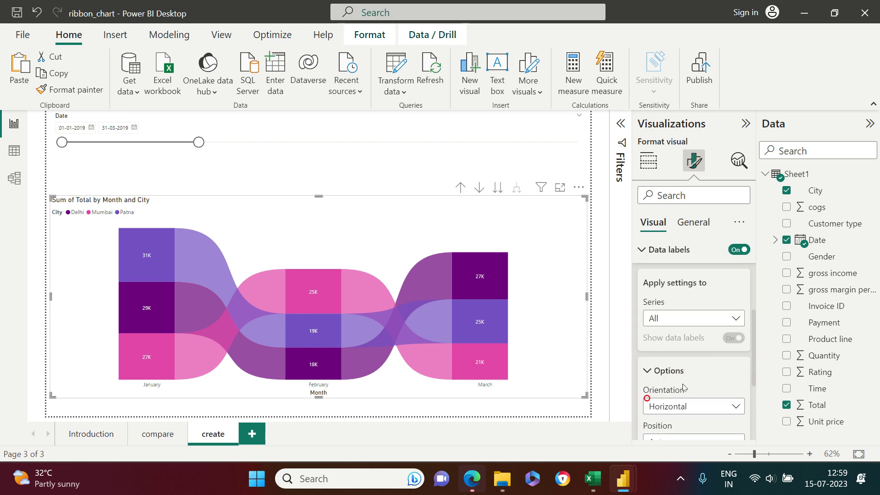
Step: Raise the data label font size to 13 and make the labels bold
scroll(731, 320, "down", 4)
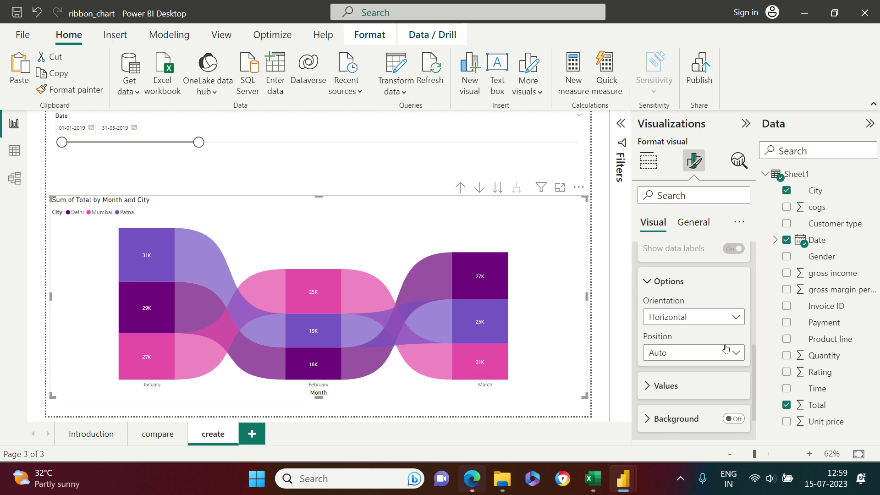
scroll(725, 358, "down", 2)
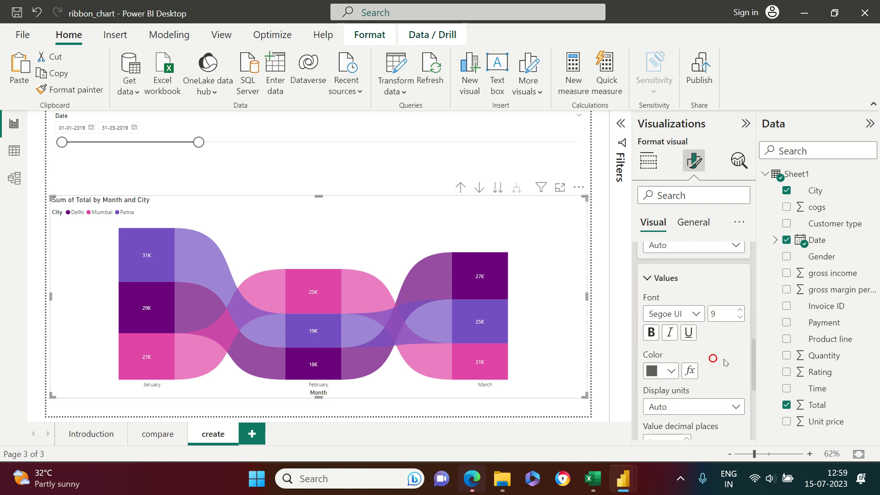
left_click(740, 312)
left_click(741, 311)
left_click(741, 311)
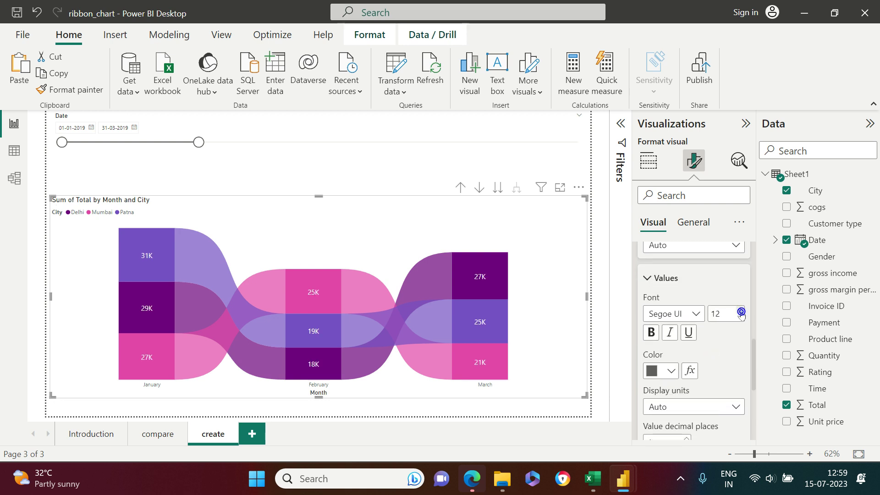
left_click(740, 311)
left_click(648, 333)
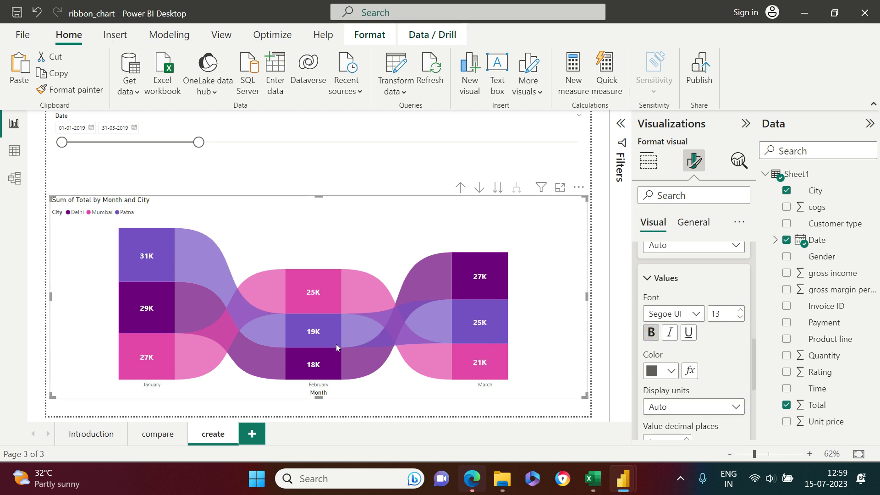
Step: Collapse the data label settings cards in the Format pane
left_click(667, 278)
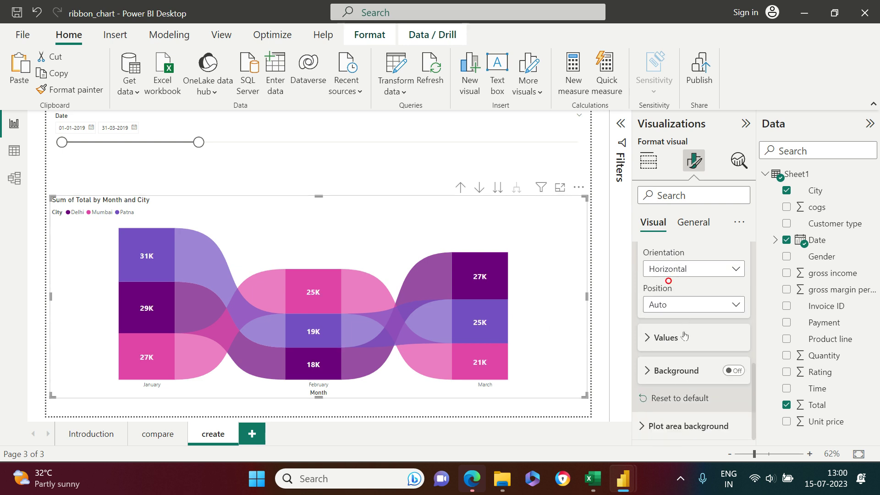
scroll(683, 380, "up", 4)
left_click(663, 382)
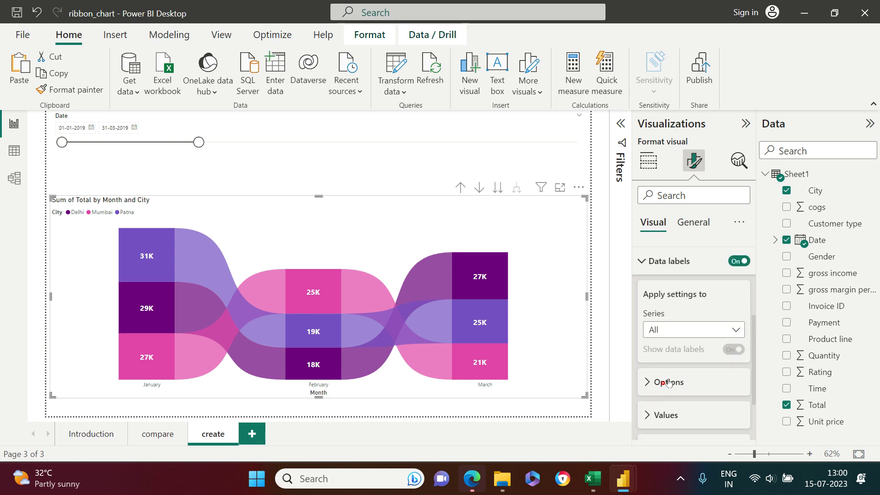
scroll(675, 357, "up", 3)
left_click(651, 353)
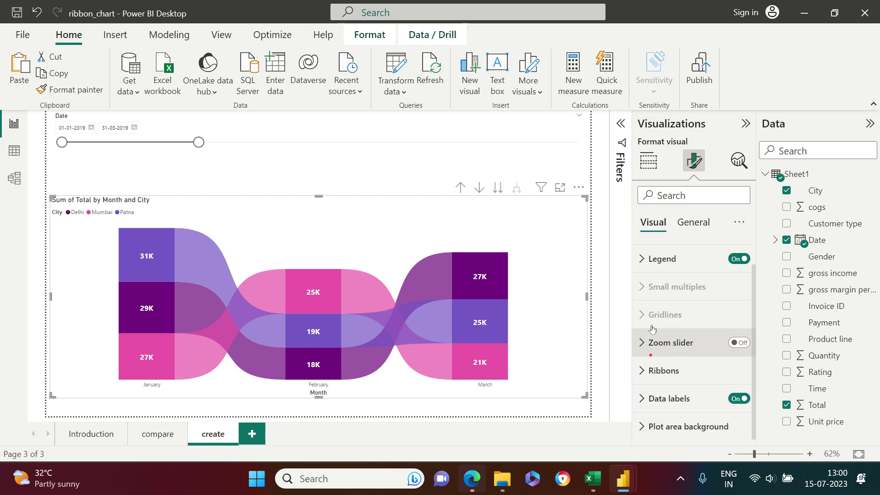
scroll(674, 321, "up", 1)
Step: Recolour Mumbai's ribbons orange and return to the 'compare' page
scroll(677, 334, "down", 1)
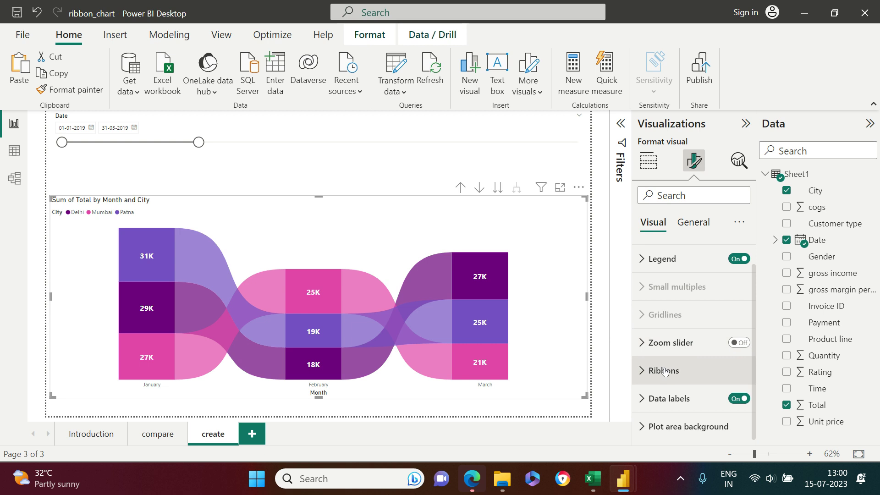
left_click(660, 369)
scroll(679, 339, "down", 3)
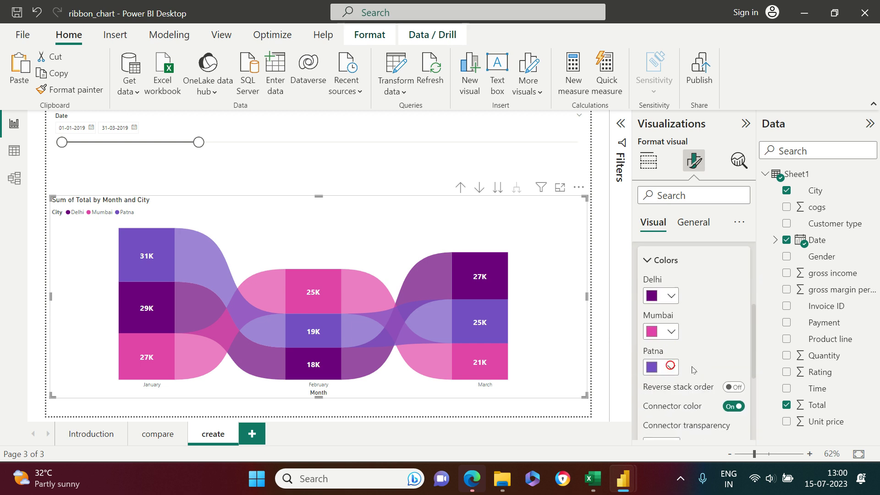
left_click(672, 326)
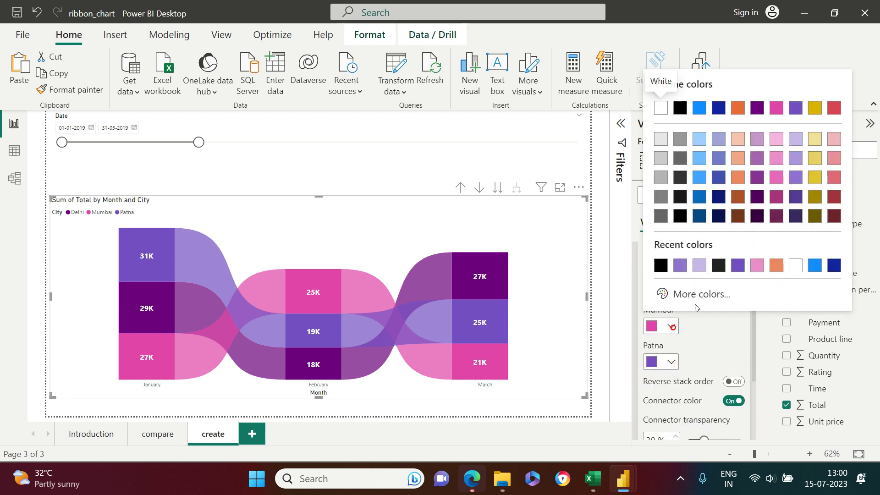
left_click(735, 179)
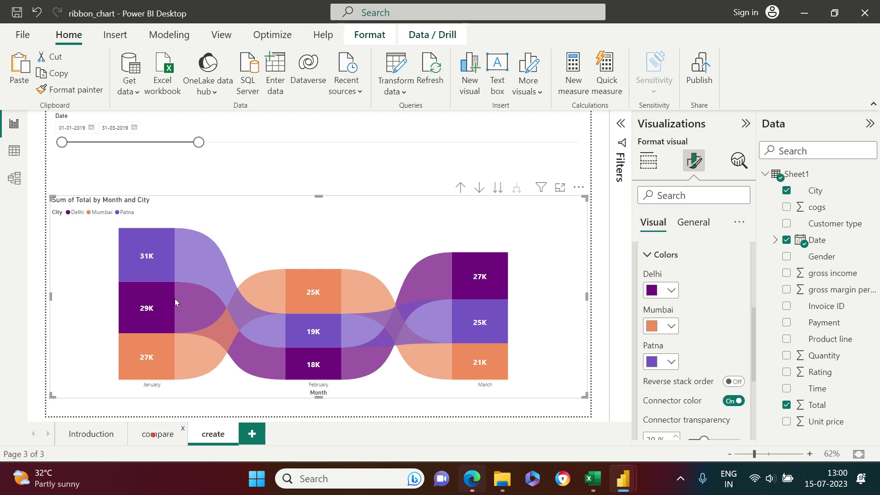
left_click(152, 435)
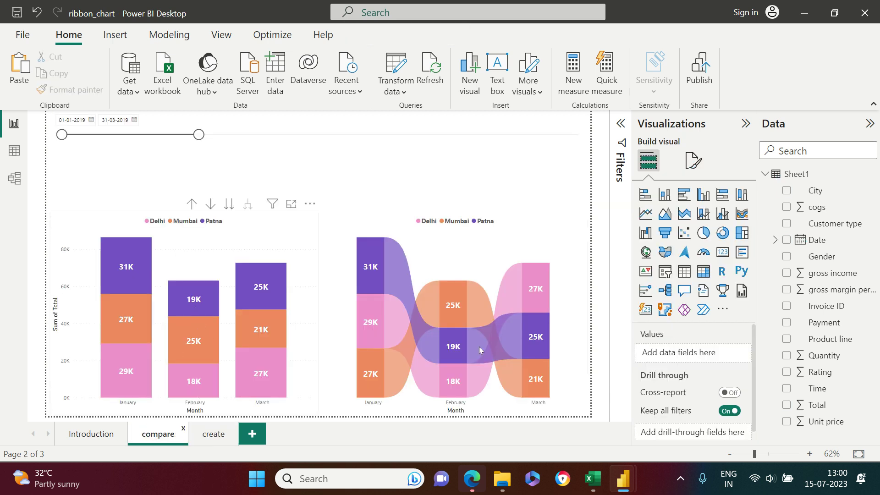
left_click(205, 447)
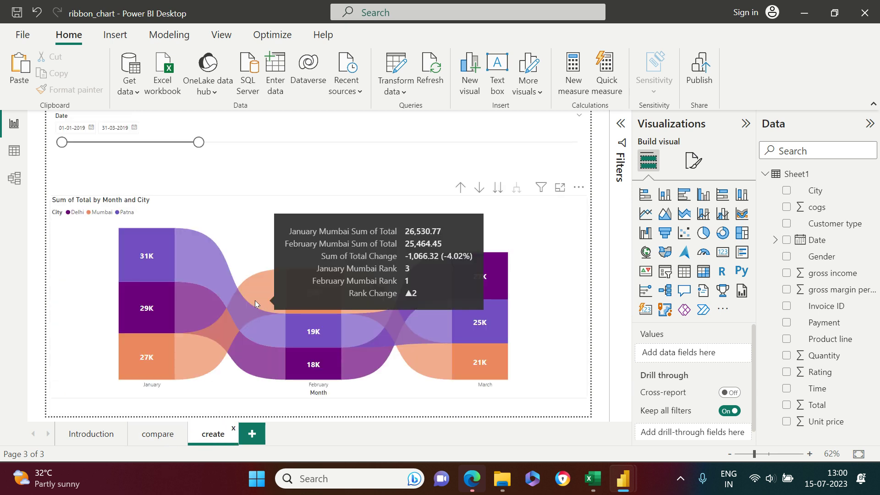
left_click(242, 172)
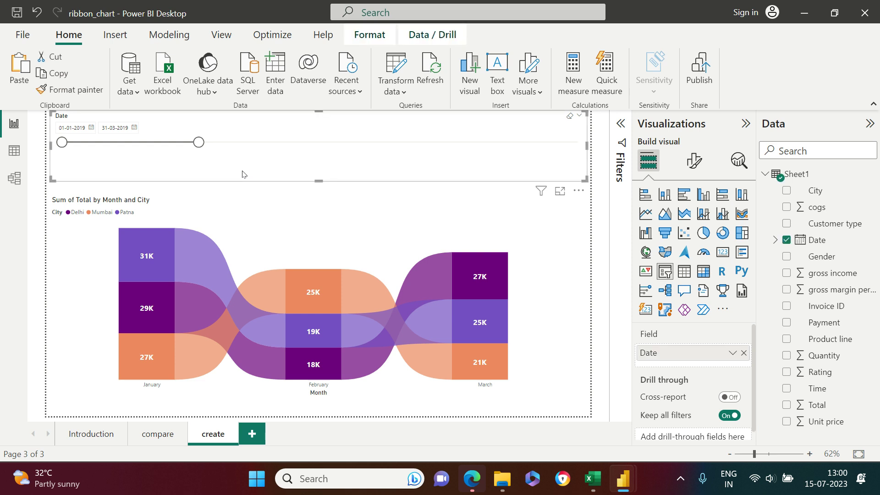